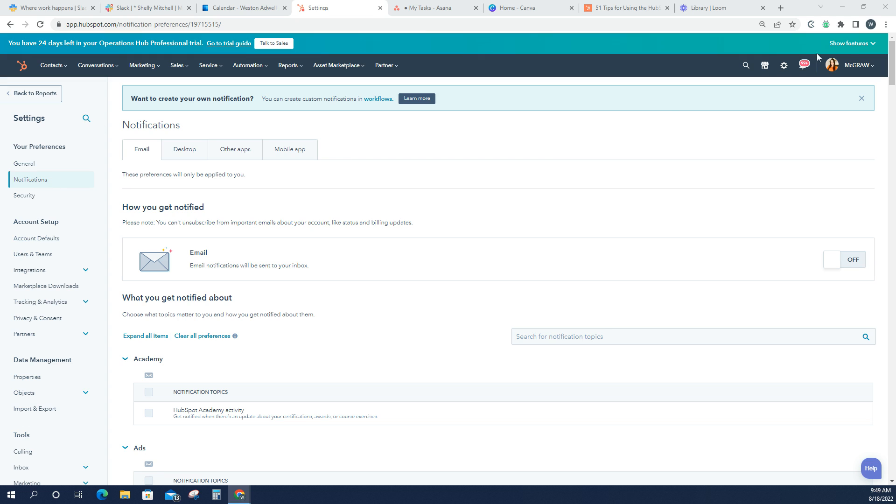
Open the Notifications page under the personal preferences in the account settings
left_click(787, 69)
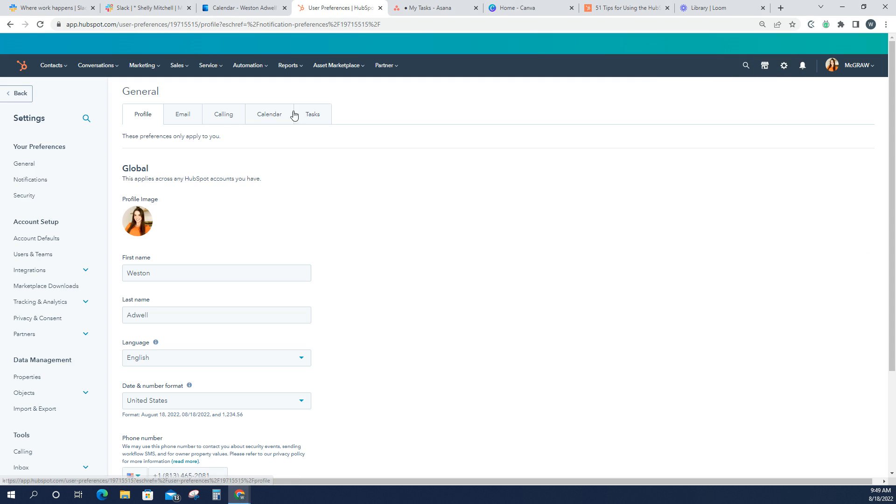
left_click(22, 166)
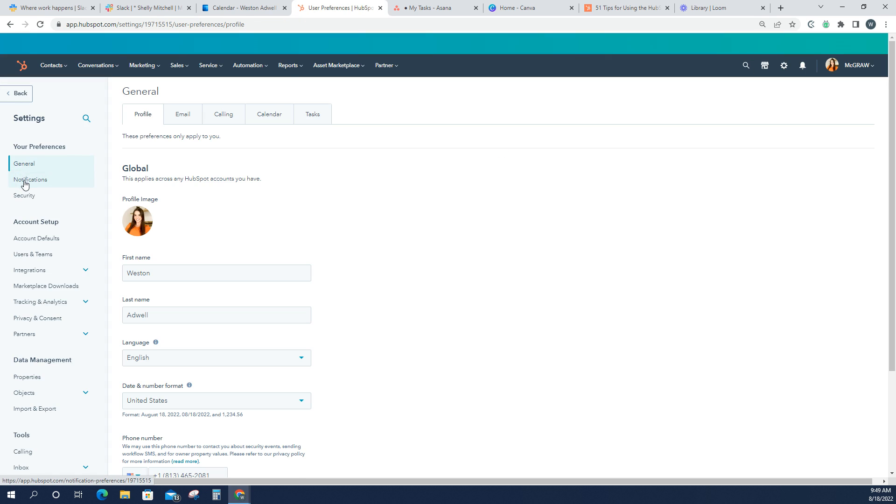
left_click(24, 182)
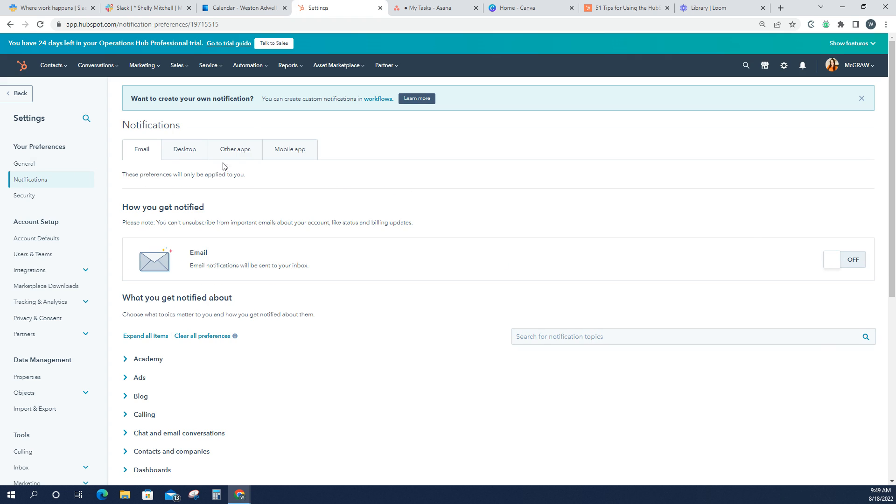
Expand all topic groups in the email notification preferences
scroll(388, 365, "down", 1)
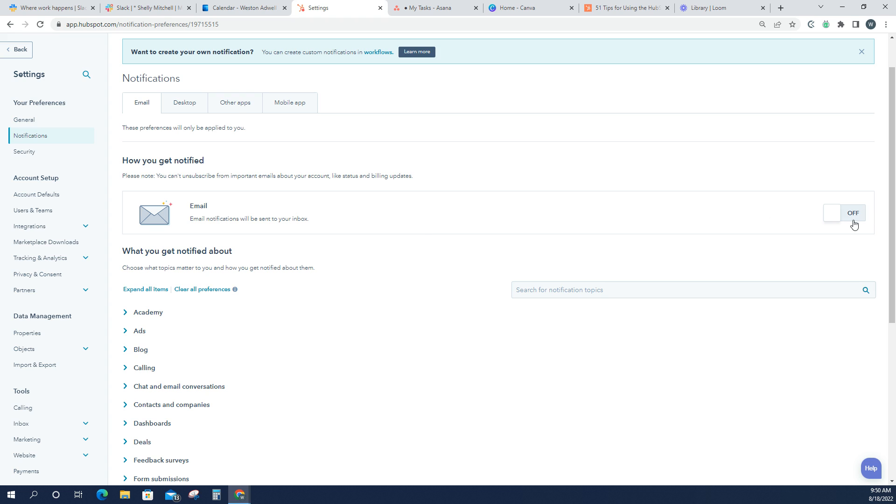
scroll(850, 224, "down", 2)
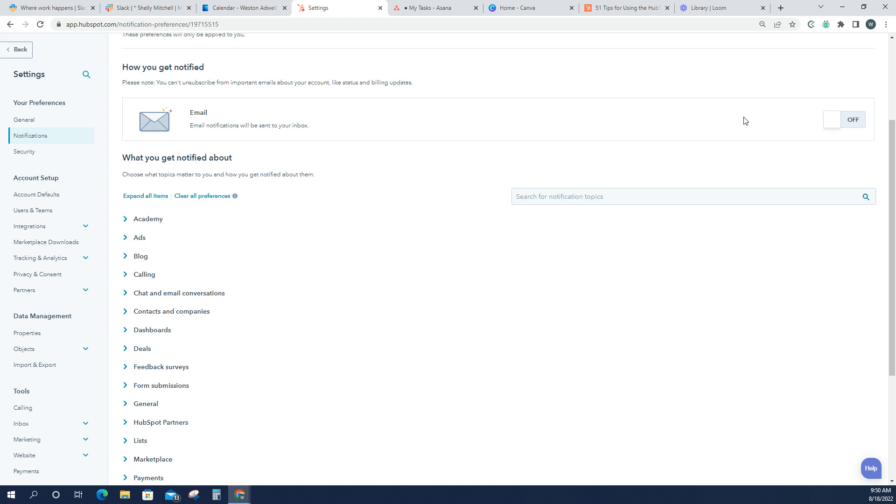
left_click(145, 196)
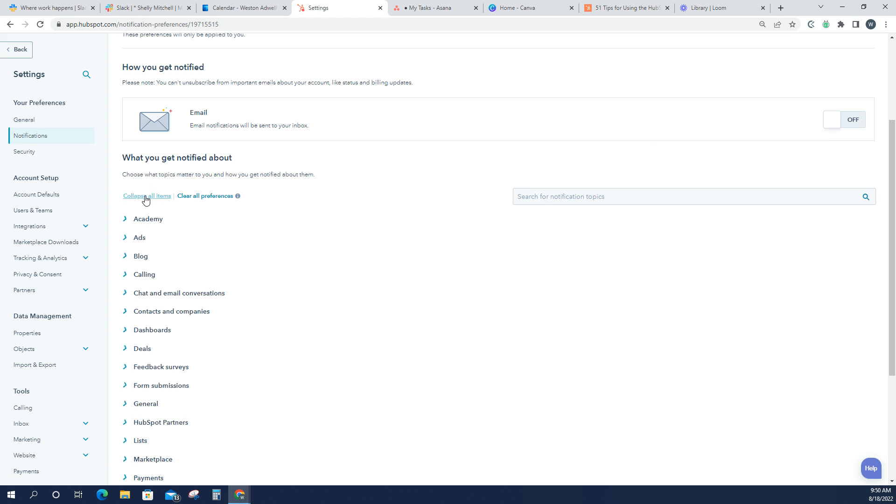
Examine the email notification topics for Academy, Ads, Blog, Calling, and Chat and email conversations
scroll(148, 195, "down", 3)
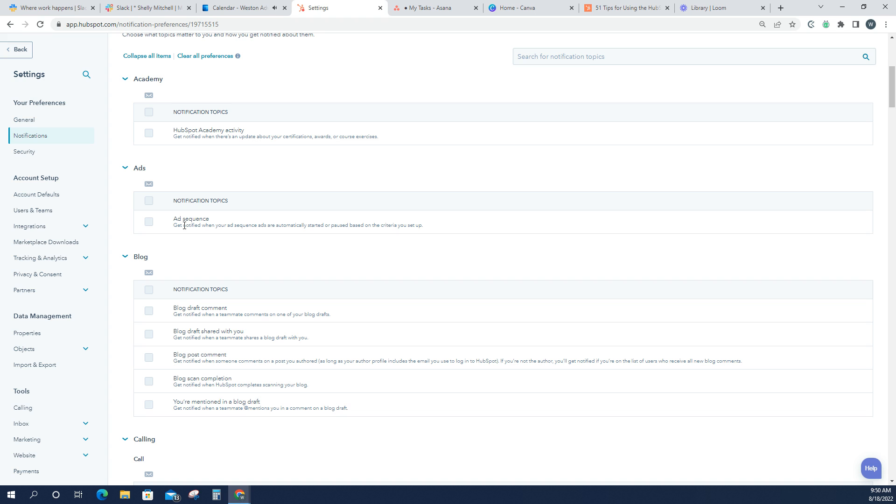
scroll(184, 225, "down", 2)
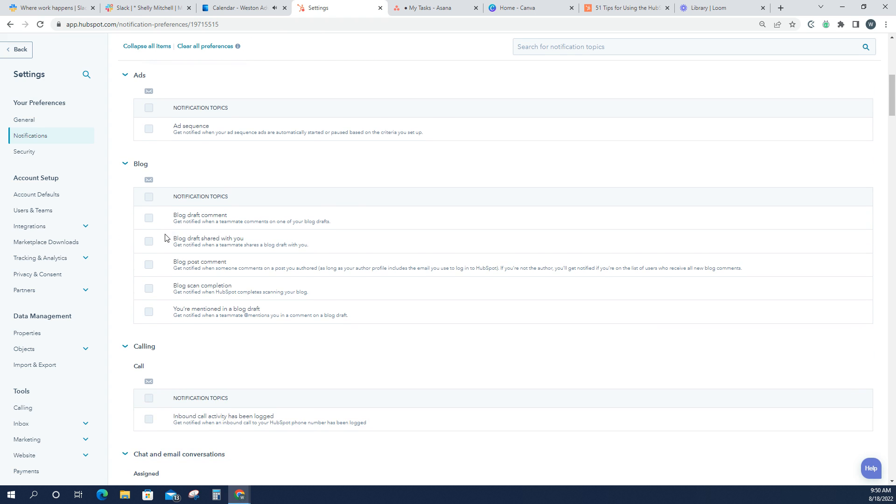
scroll(191, 218, "down", 5)
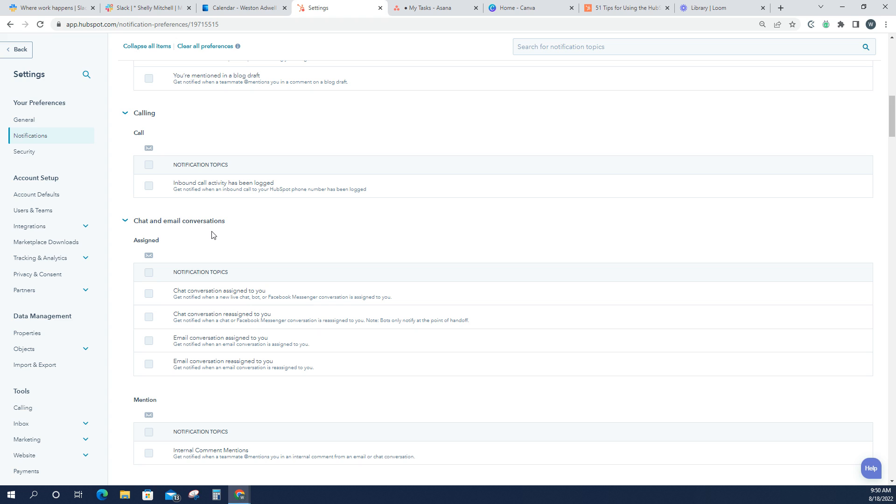
mouse_move(152, 270)
scroll(232, 243, "up", 12)
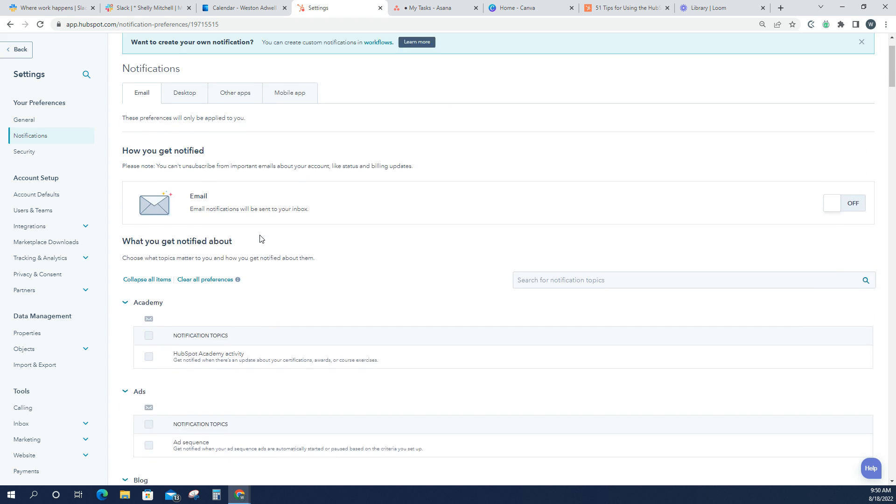
scroll(260, 239, "up", 1)
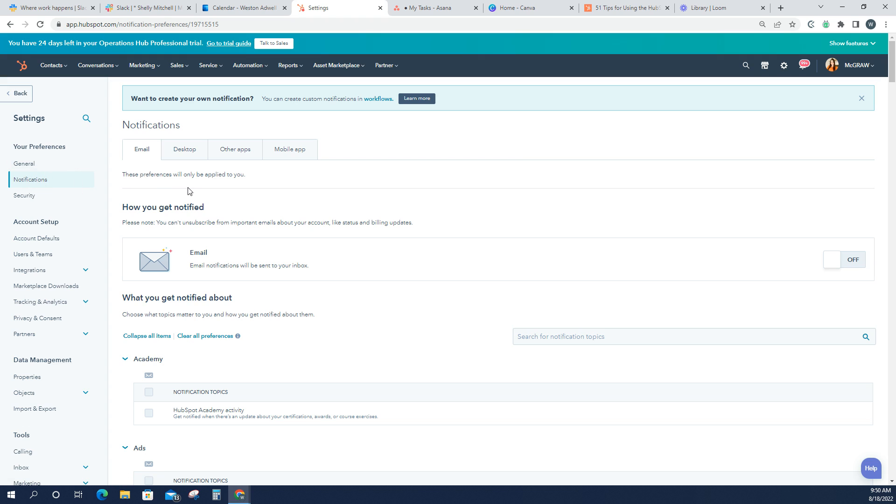
scroll(212, 252, "down", 5)
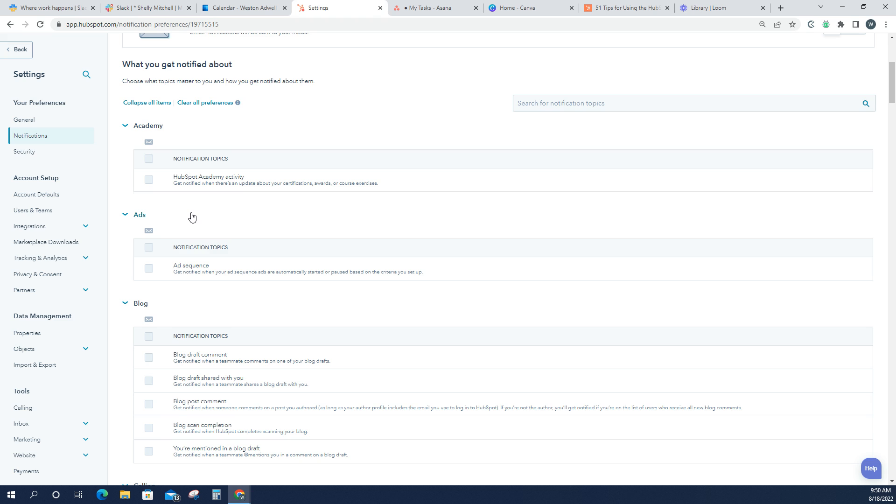
scroll(191, 217, "up", 5)
Open the desktop notification preferences and review the Bell, Pop-up and Browser delivery methods
left_click(189, 159)
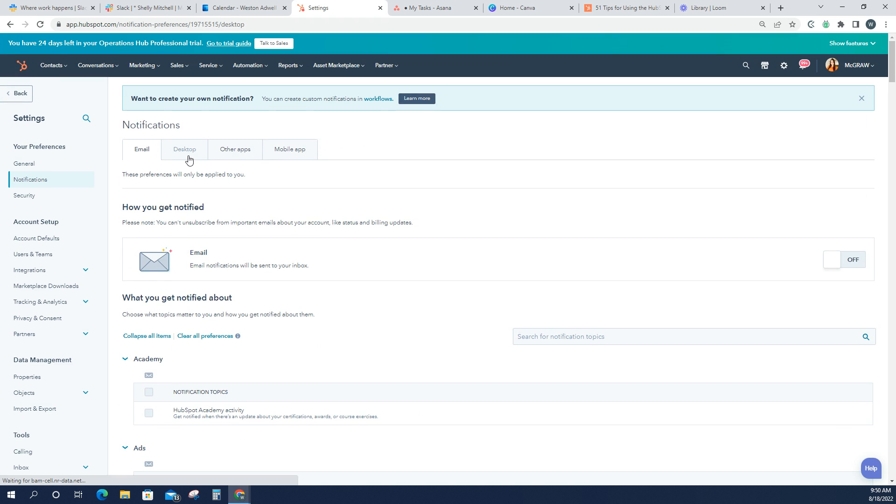
scroll(396, 221, "down", 1)
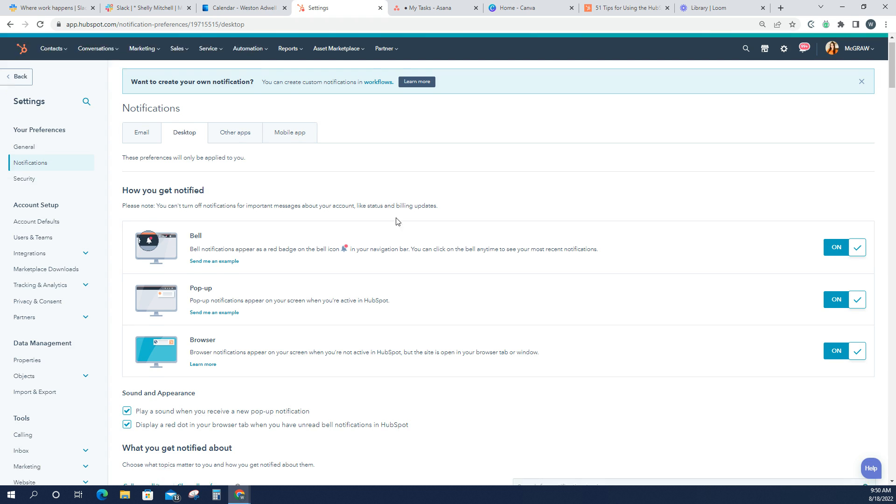
scroll(397, 221, "down", 2)
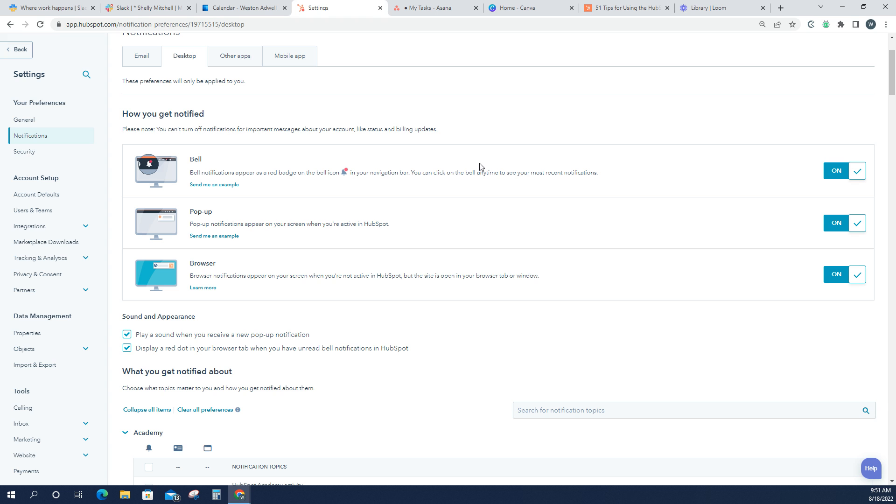
Turn off the Bell, Pop-up and Browser methods for desktop notifications
left_click(857, 171)
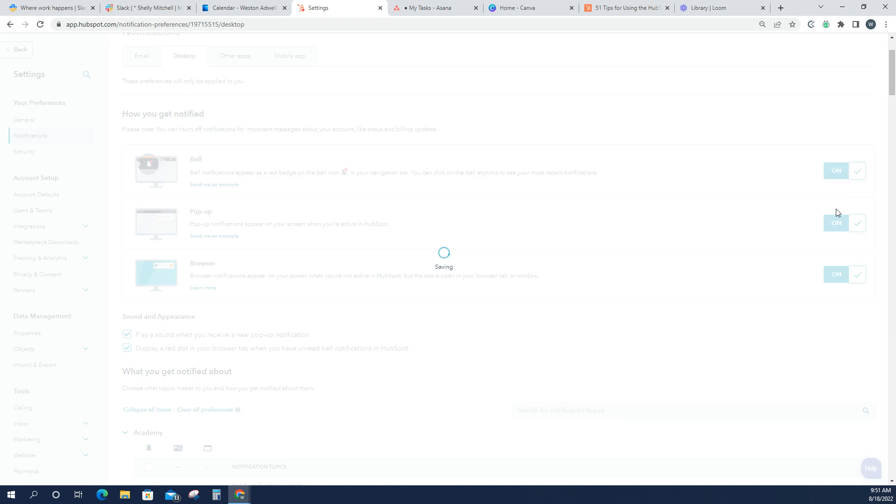
left_click(833, 222)
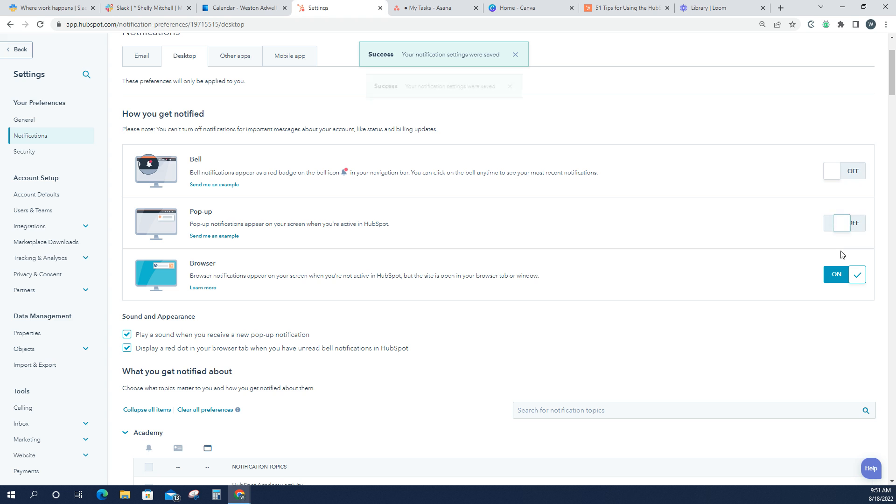
left_click(842, 275)
Examine how the desktop topic checkboxes in groups such as Blog and Calling respond to the disabled delivery methods
scroll(619, 237, "down", 4)
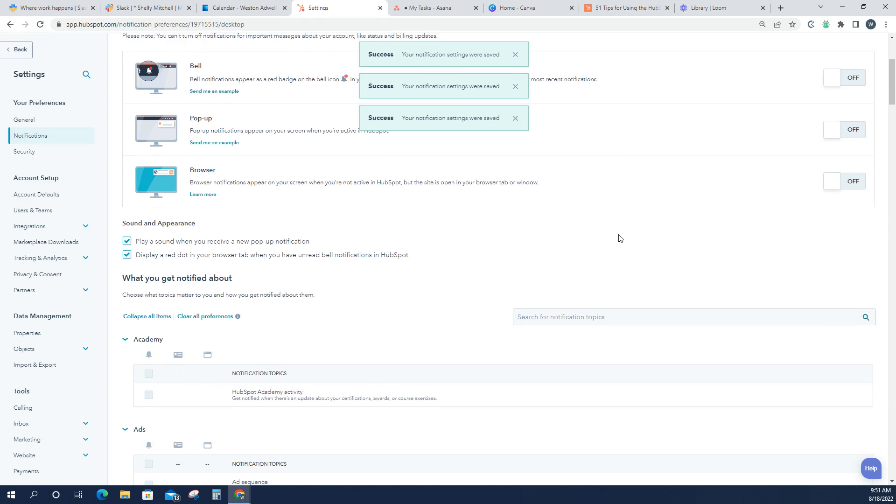
scroll(619, 237, "down", 6)
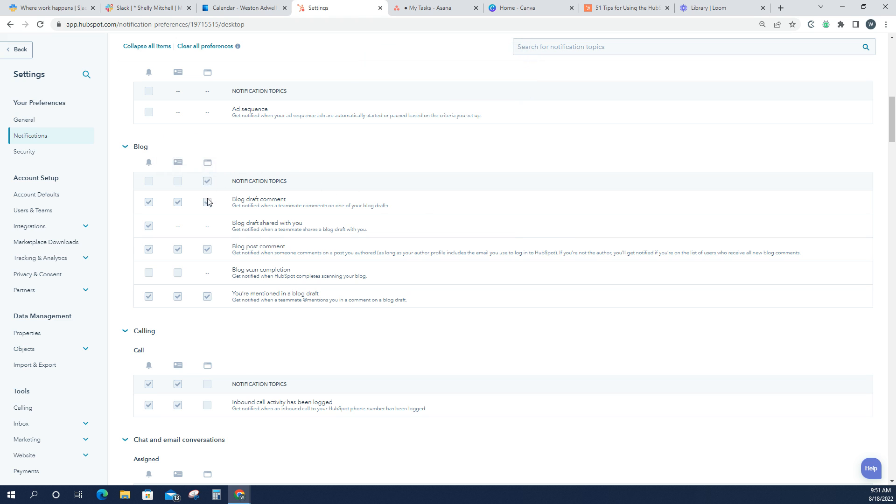
mouse_move(205, 203)
scroll(260, 165, "up", 8)
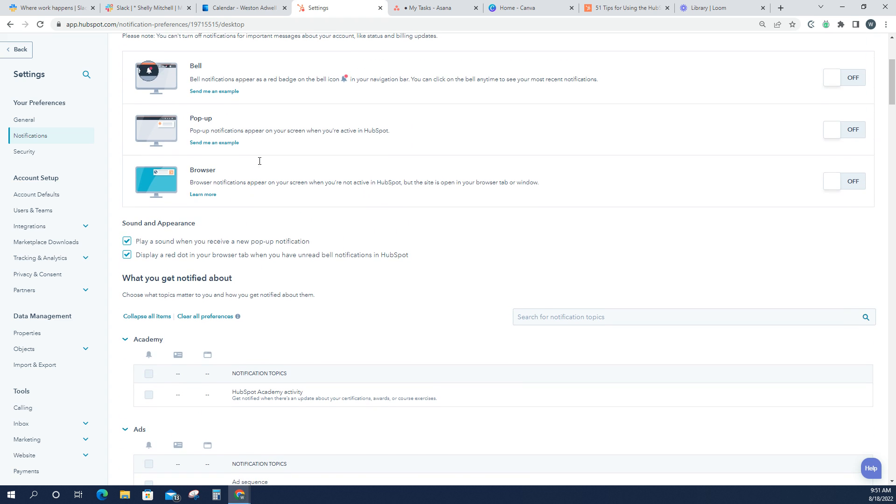
scroll(555, 228, "down", 7)
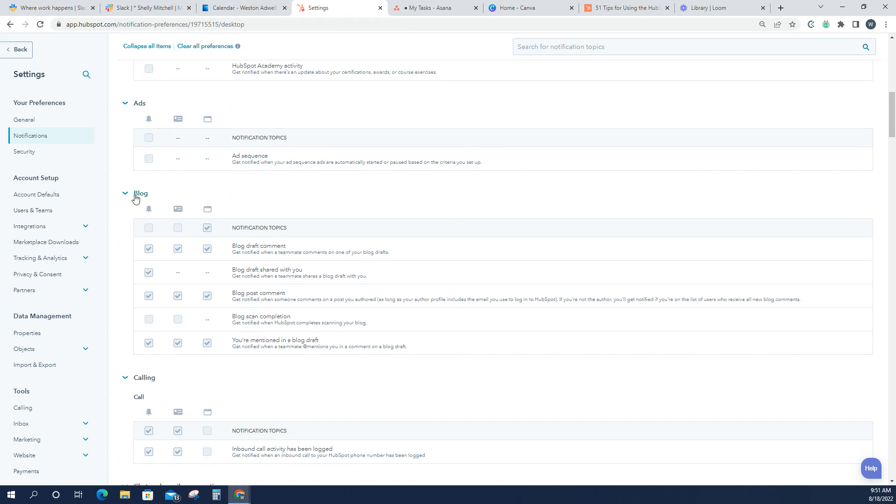
scroll(161, 379, "down", 3)
scroll(247, 345, "up", 10)
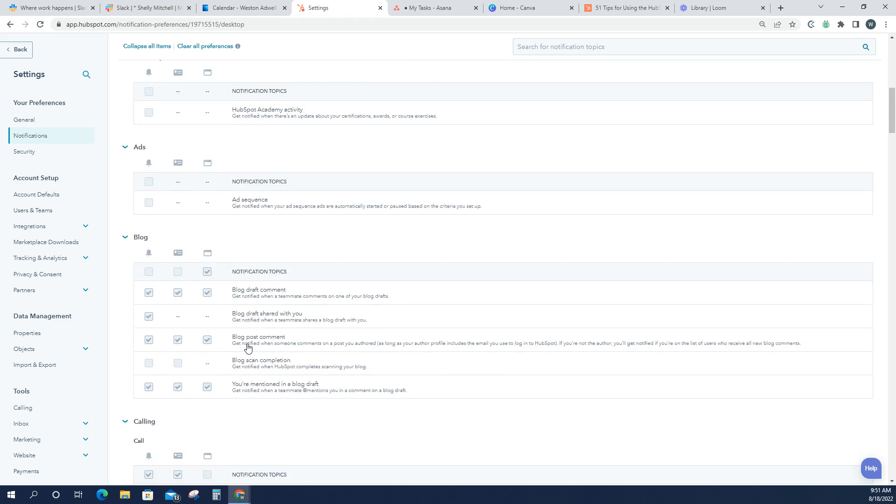
scroll(248, 344, "up", 3)
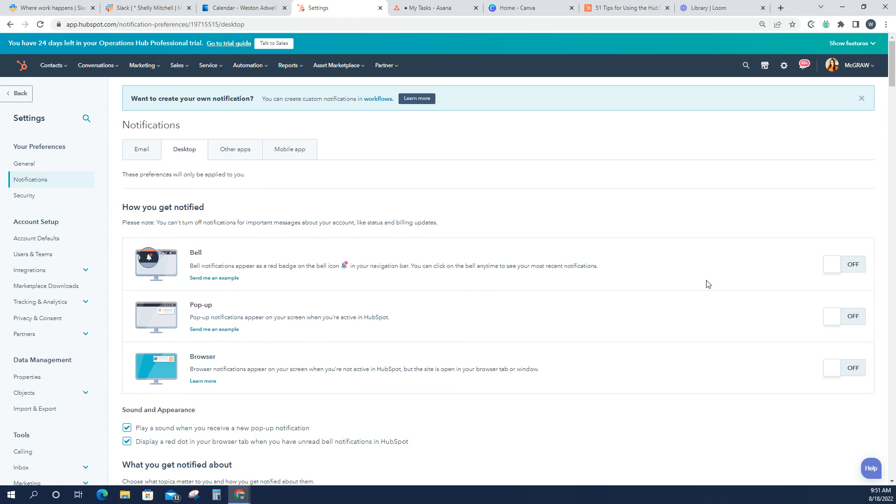
Turn the Bell, Pop-up and Browser desktop notification methods back on
left_click(838, 264)
left_click(843, 317)
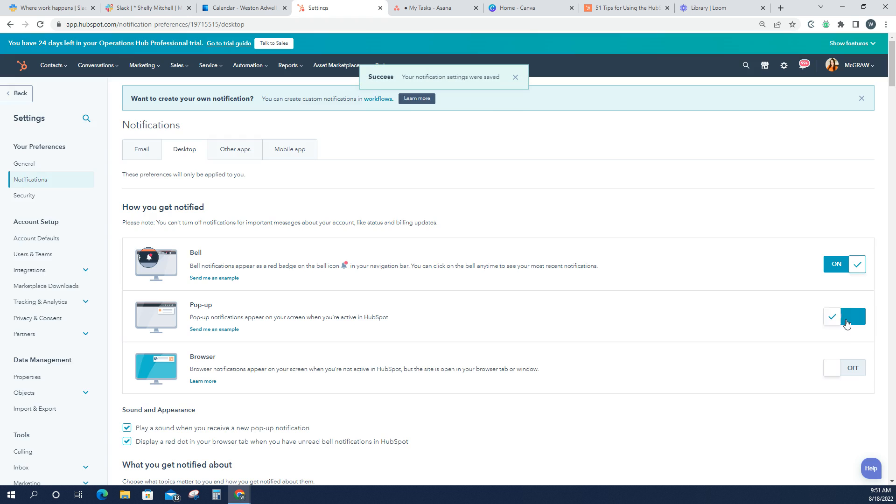
left_click(849, 367)
Clear every Blog topic for bell, pop-up and browser notifications using the group's column checkboxes
scroll(607, 276, "down", 4)
scroll(582, 269, "down", 7)
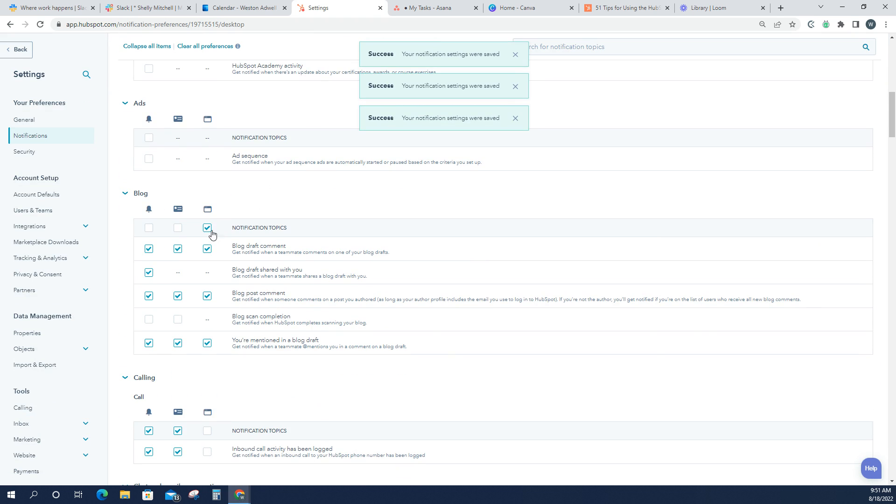
left_click(208, 228)
left_click(177, 228)
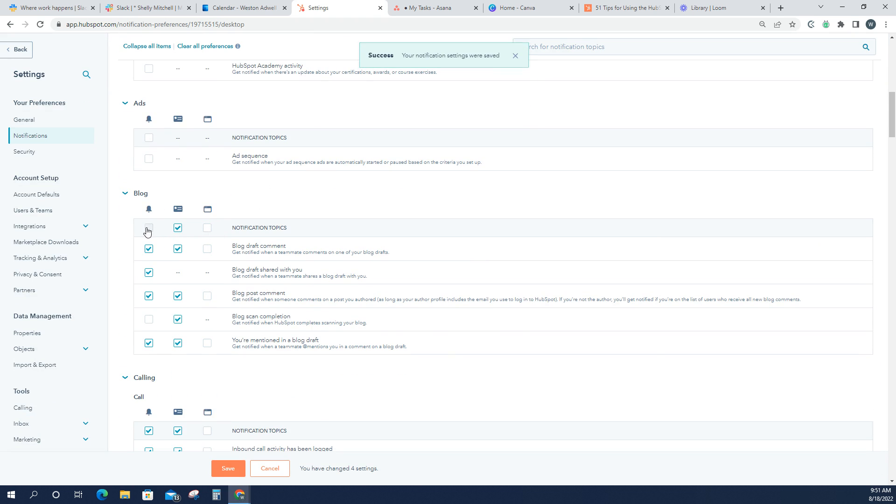
left_click(149, 228)
left_click(149, 228)
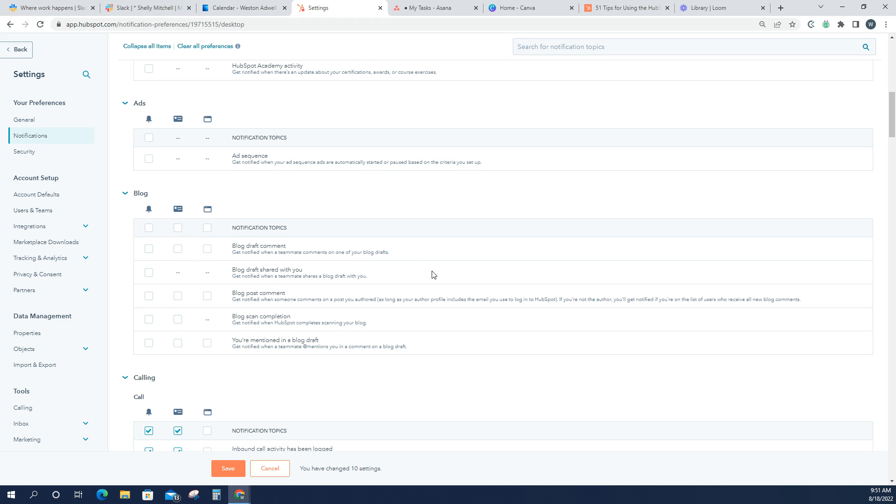
Try to turn off Bell notifications while topic edits are unsaved, and discard the pending topic changes
scroll(432, 274, "up", 9)
scroll(432, 275, "up", 2)
left_click(850, 223)
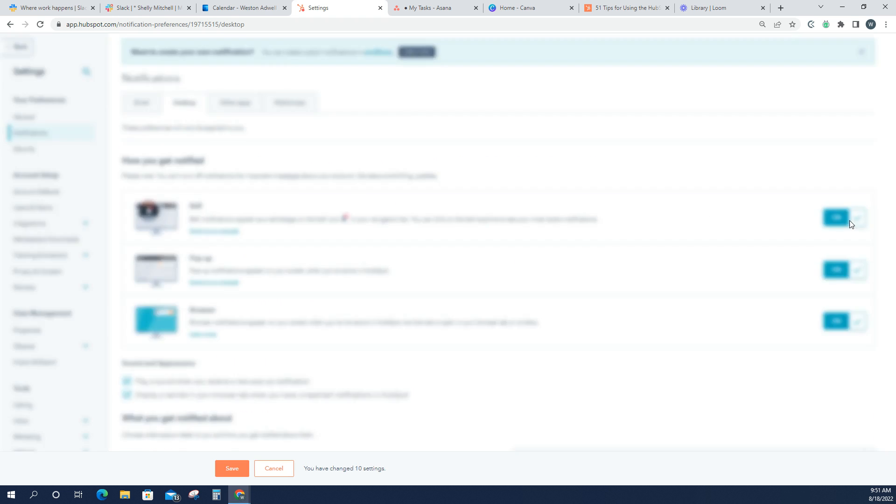
left_click(379, 142)
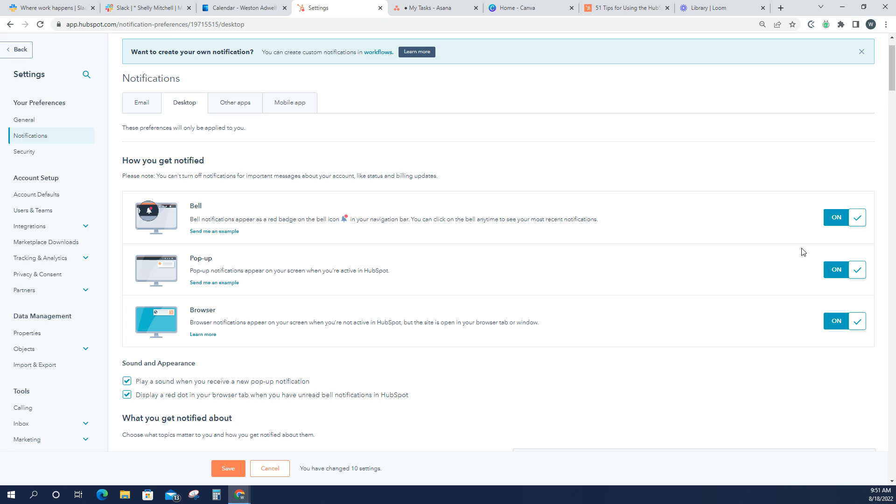
left_click(847, 220)
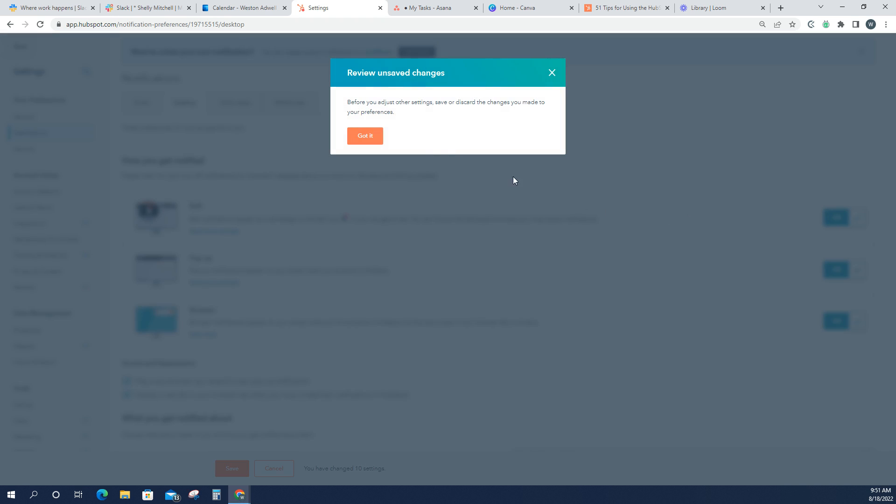
left_click(379, 138)
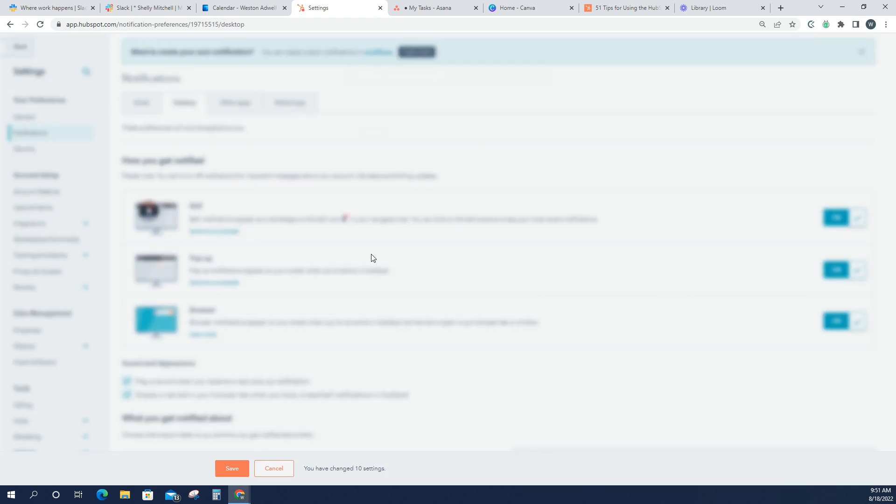
scroll(370, 256, "down", 3)
left_click(264, 470)
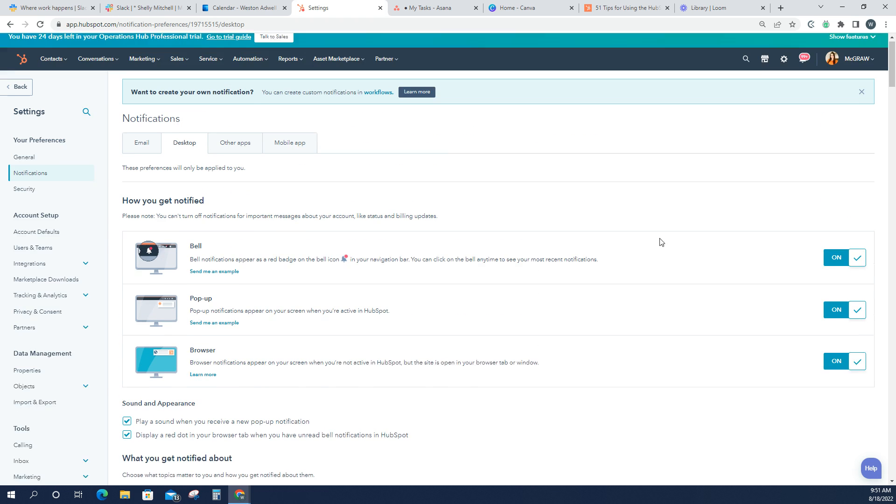
Switch off all three desktop notification methods, Bell, Pop-up and Browser, and open the notification preferences for other apps
left_click(843, 275)
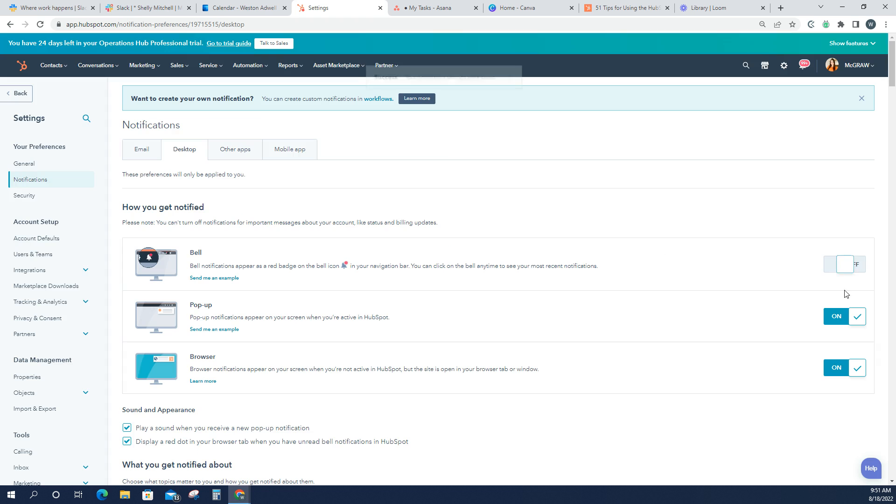
left_click(846, 317)
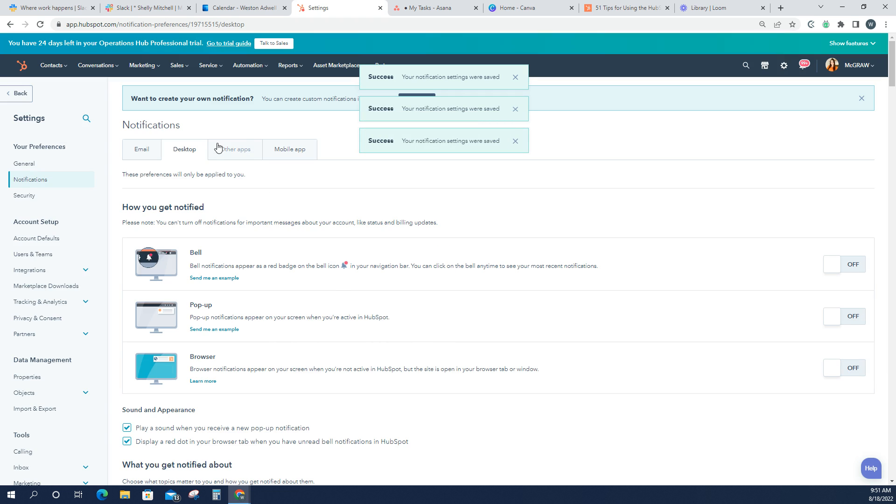
left_click(230, 149)
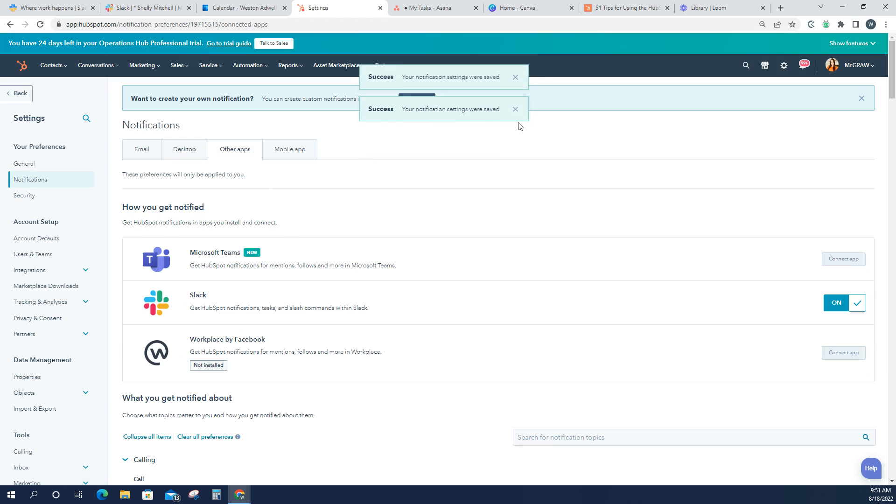
Examine the connected apps for notifications, Microsoft Teams, Slack and Workplace by Facebook, and the notification topics available for them
scroll(487, 159, "down", 1)
scroll(399, 178, "down", 3)
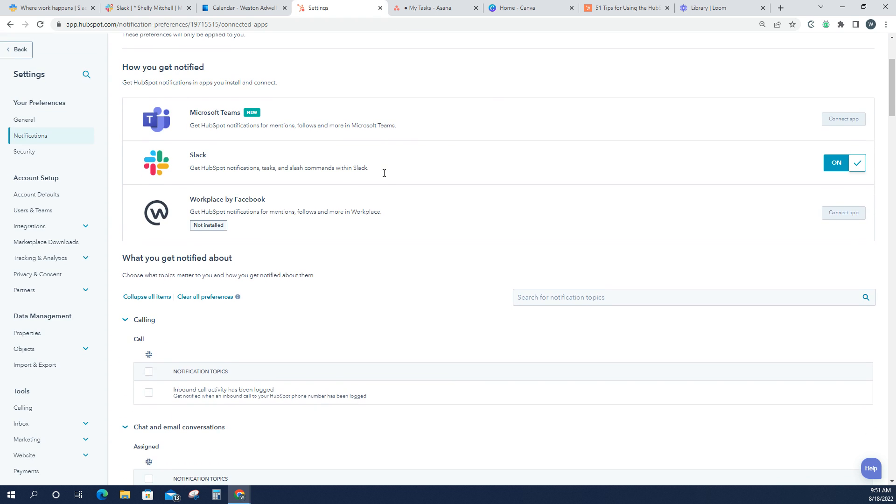
scroll(385, 177, "up", 1)
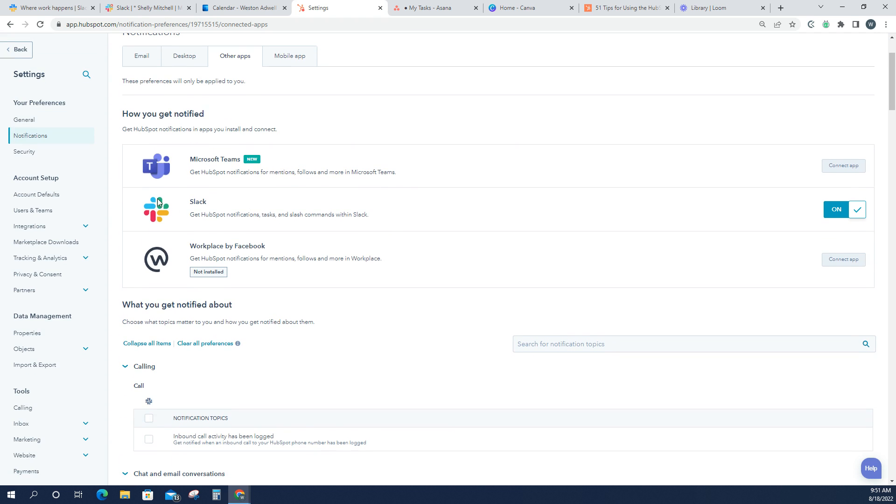
scroll(315, 194, "down", 1)
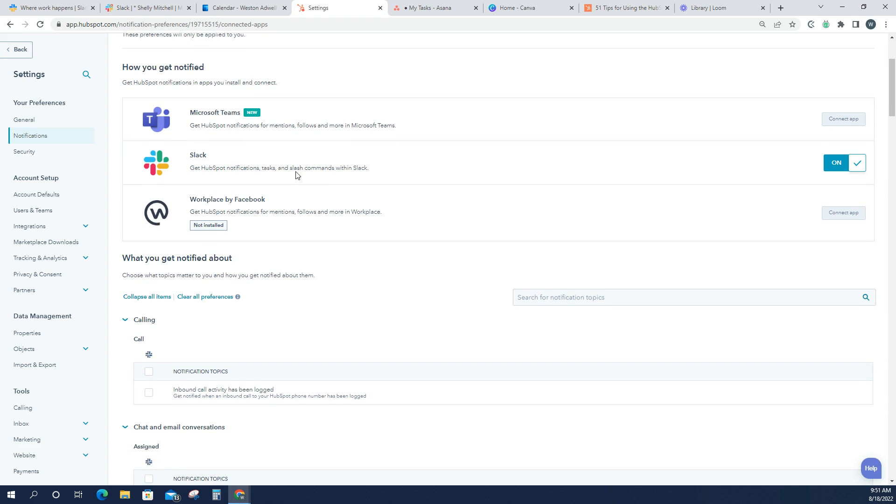
scroll(229, 154, "down", 3)
scroll(229, 155, "down", 2)
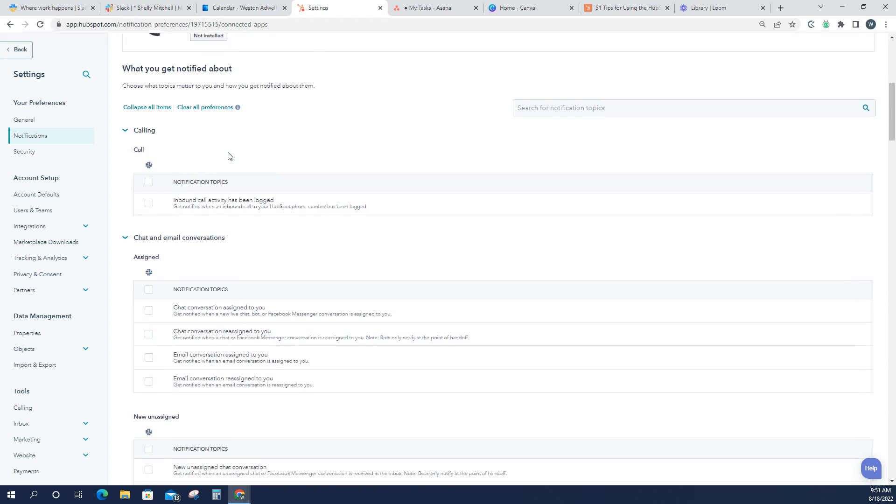
scroll(228, 155, "up", 3)
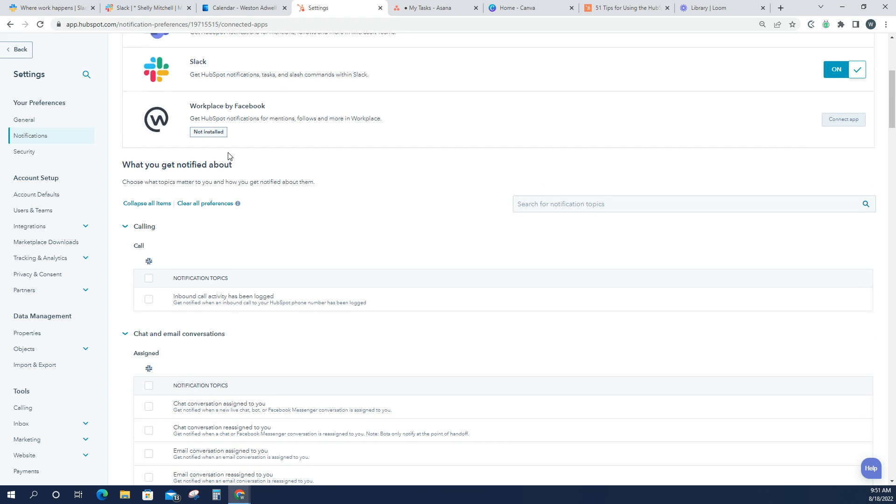
scroll(228, 155, "up", 2)
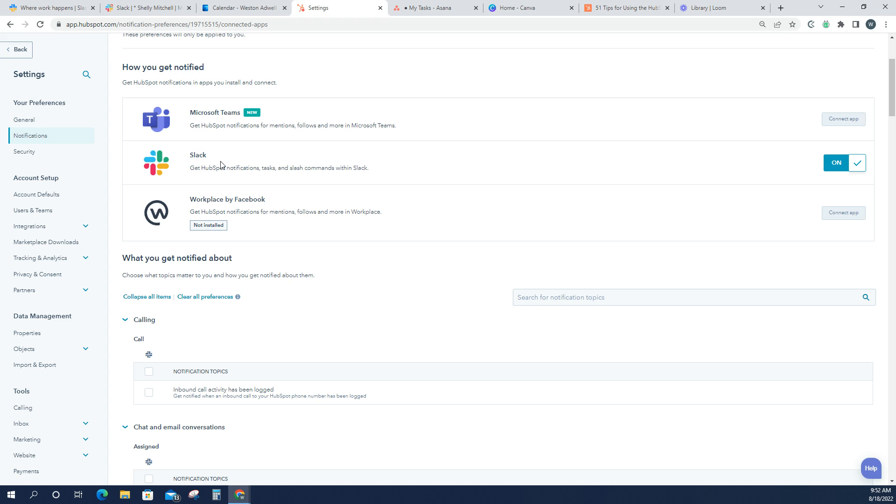
scroll(276, 166, "down", 13)
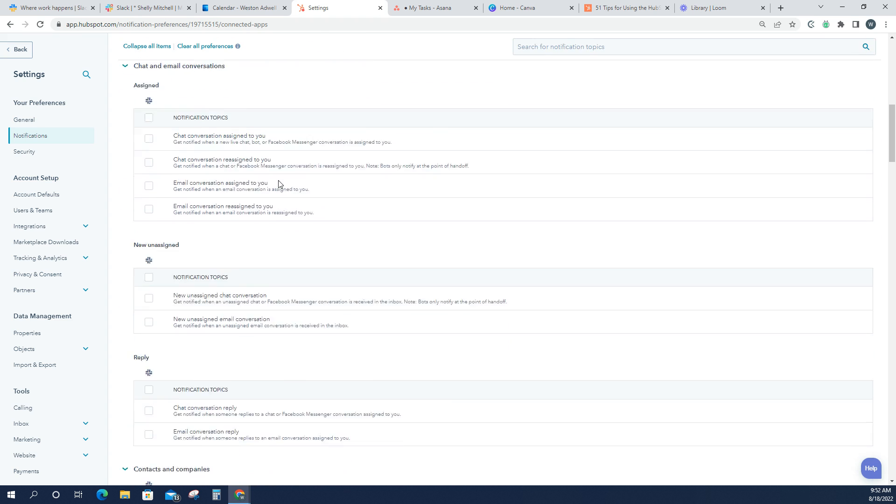
scroll(275, 185, "down", 14)
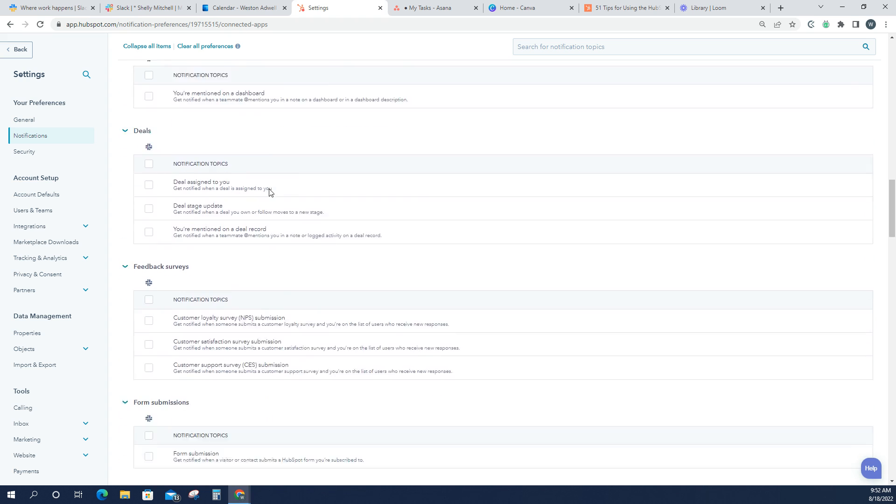
scroll(266, 201, "down", 5)
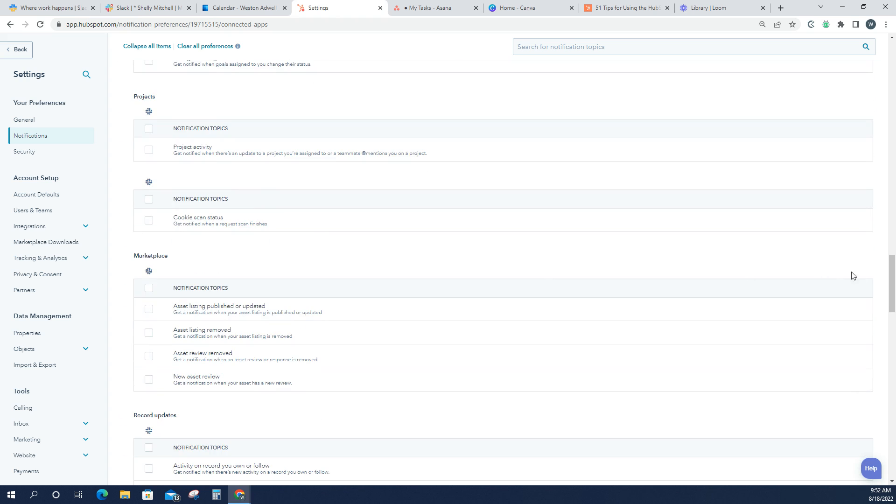
left_click_drag(891, 276, 888, 155)
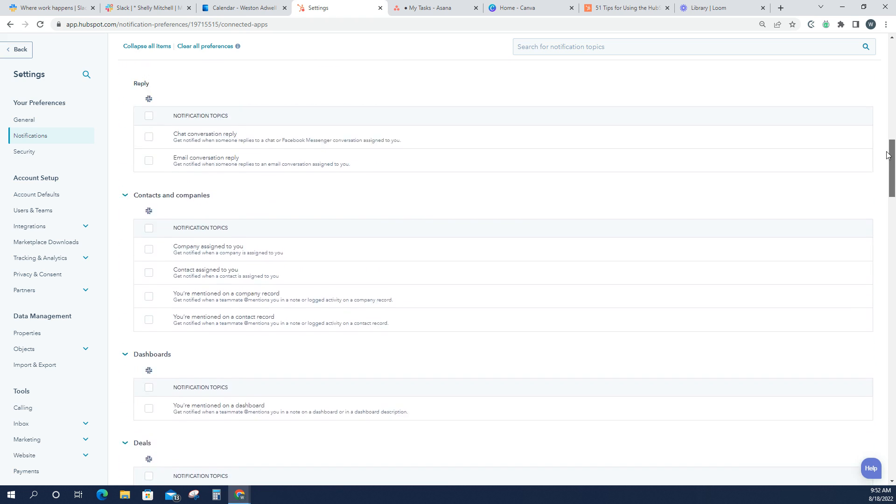
left_click_drag(887, 108, 883, 63)
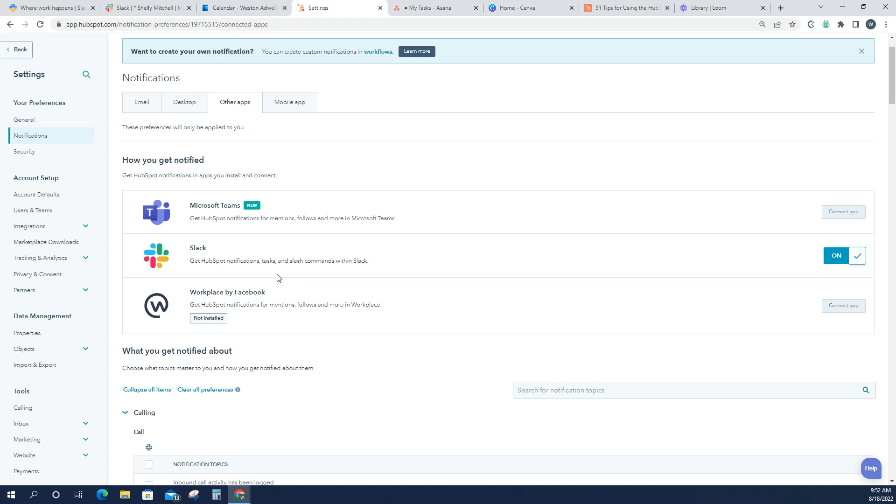
Open the mobile app notification preferences and review the topics for conversations, contacts and companies, and deals
left_click(289, 109)
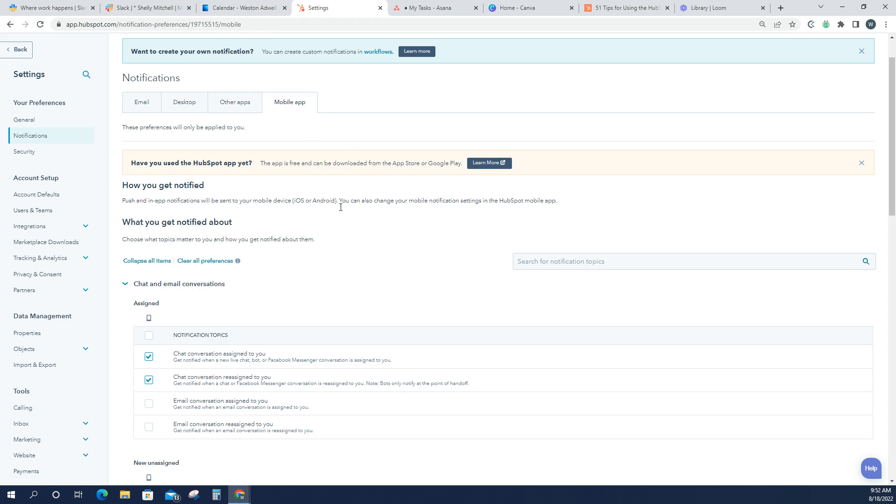
scroll(405, 306, "down", 1)
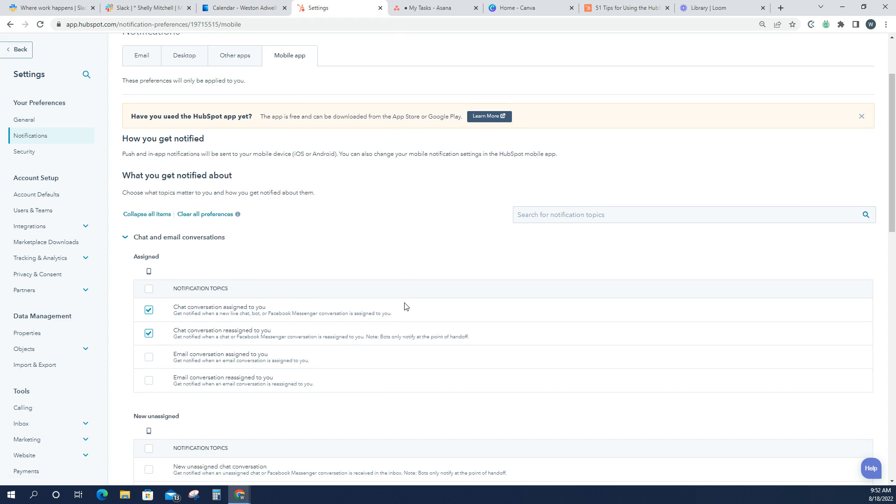
scroll(405, 307, "down", 2)
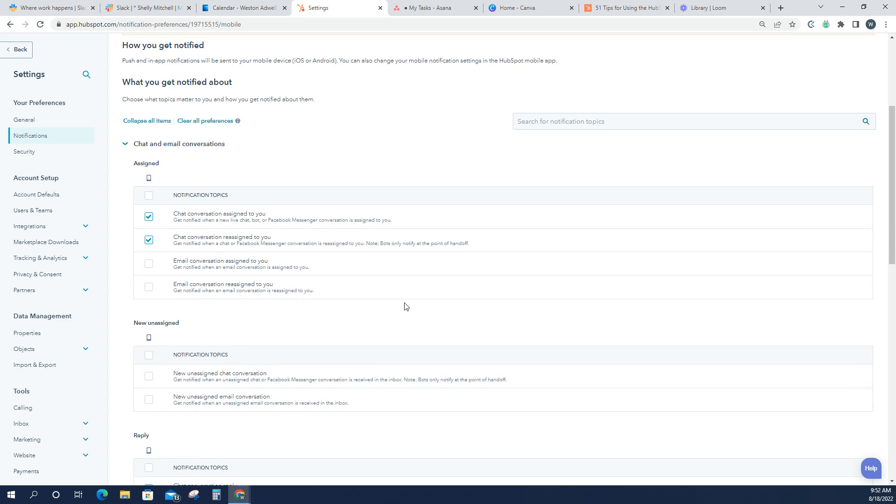
scroll(405, 306, "down", 4)
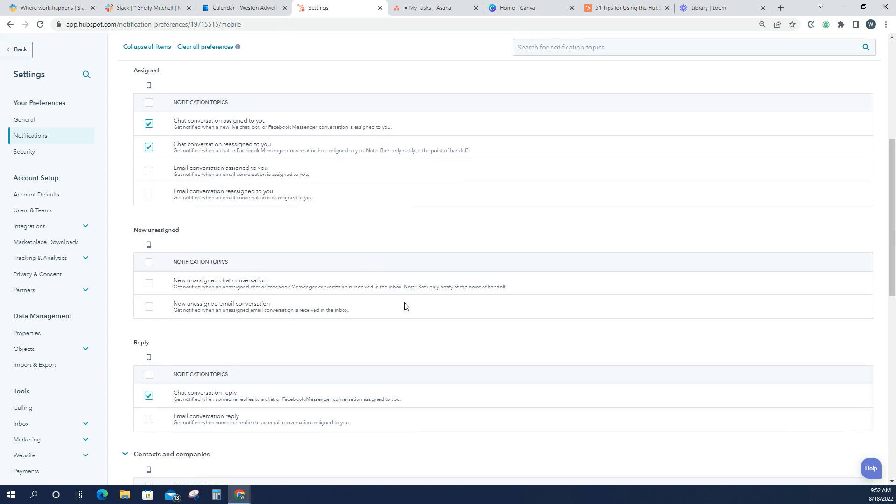
scroll(405, 306, "down", 1)
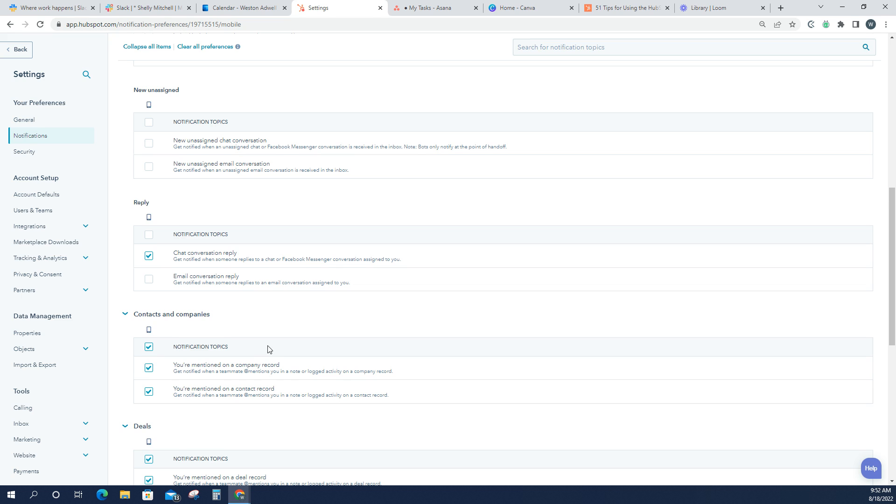
scroll(274, 348, "down", 1)
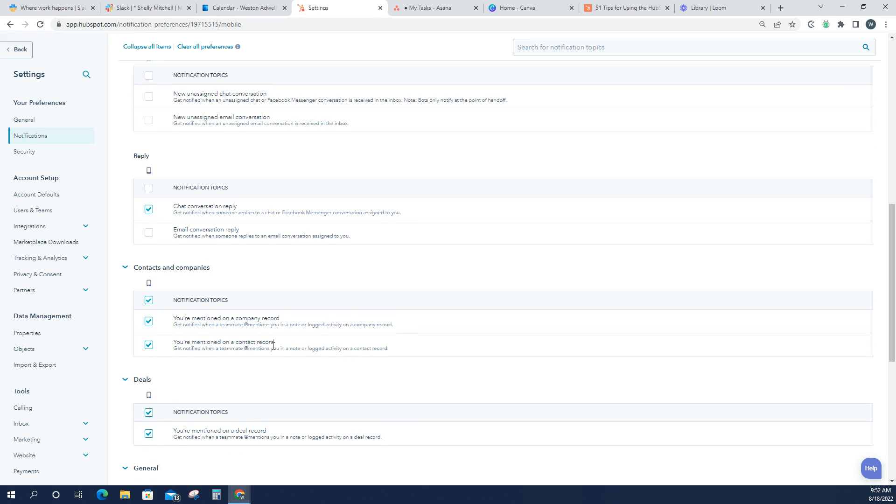
scroll(273, 345, "up", 10)
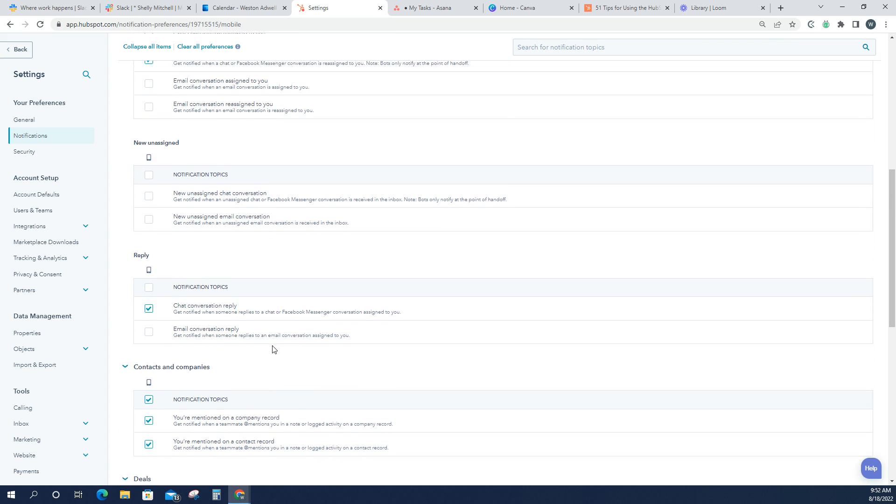
scroll(274, 350, "up", 1)
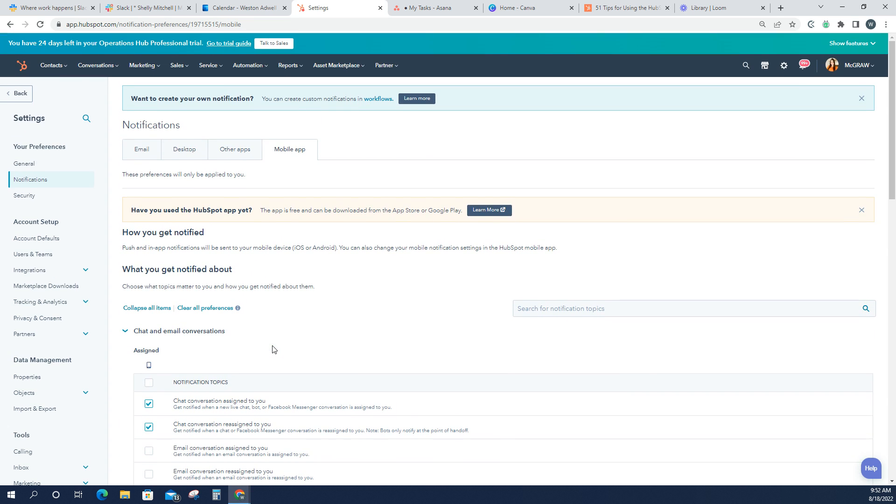